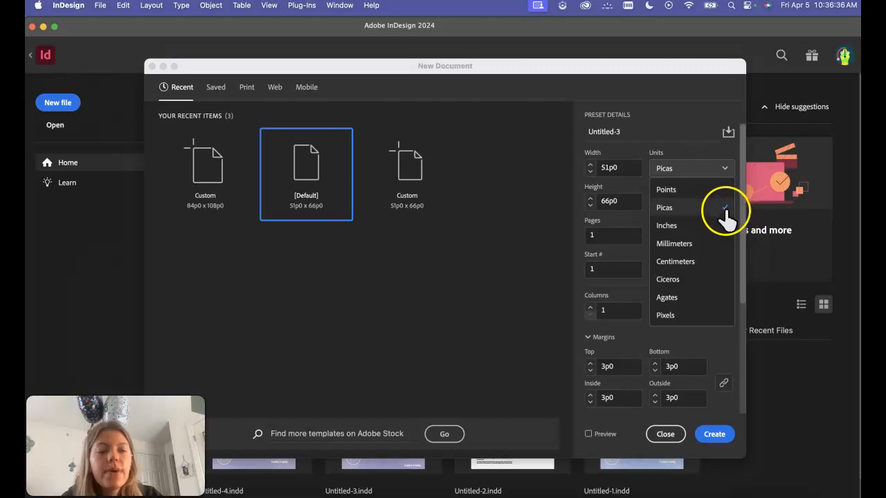
Create an 8.5 × 11 in document measured in inches, with 0.75 in margins on all sides
left_click(717, 227)
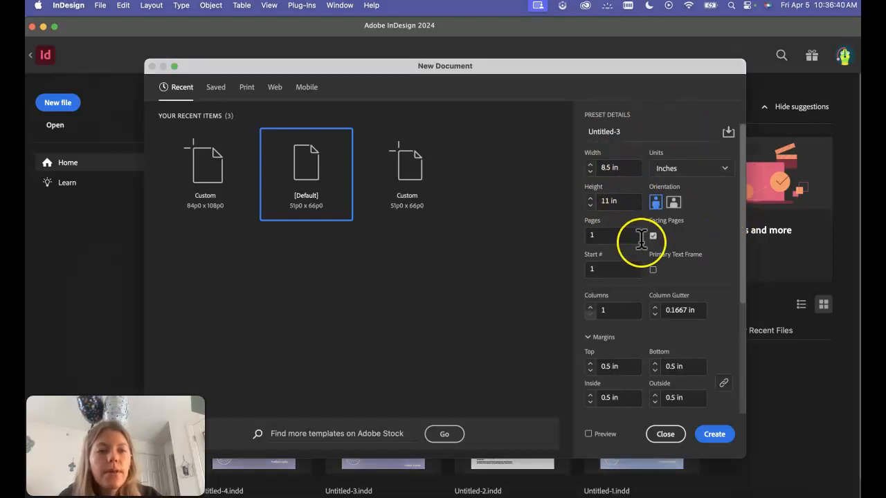
scroll(697, 311, "down", 3)
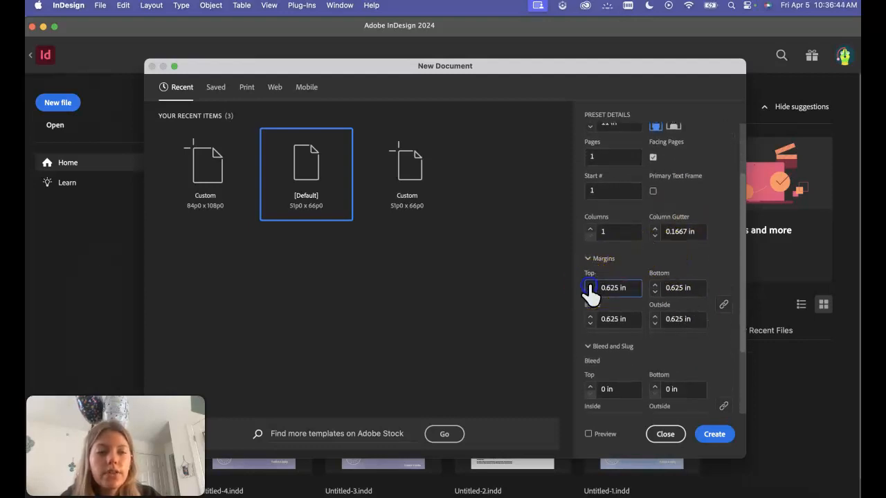
scroll(726, 332, "down", 4)
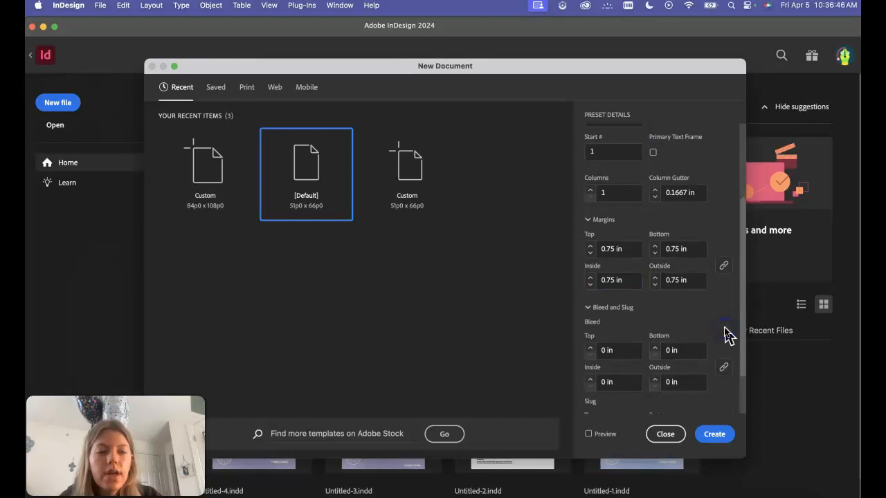
left_click(724, 446)
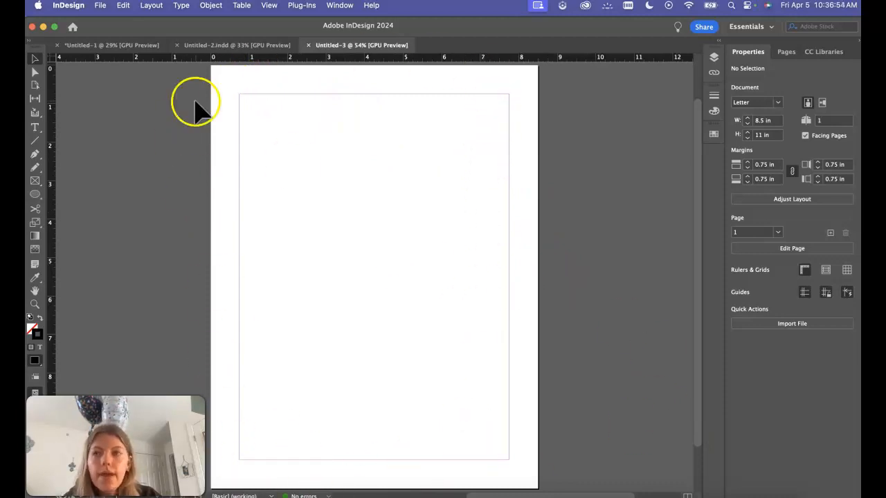
Place the beach sunset photo at the page's upper margin corner, sized about 7.06 × 4.69 in across the margins
left_click(100, 6)
left_click(127, 173)
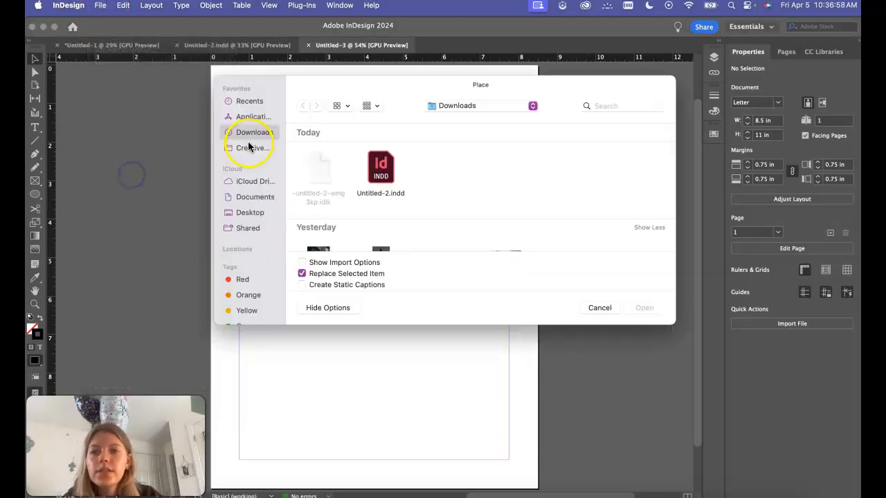
scroll(455, 229, "down", 6)
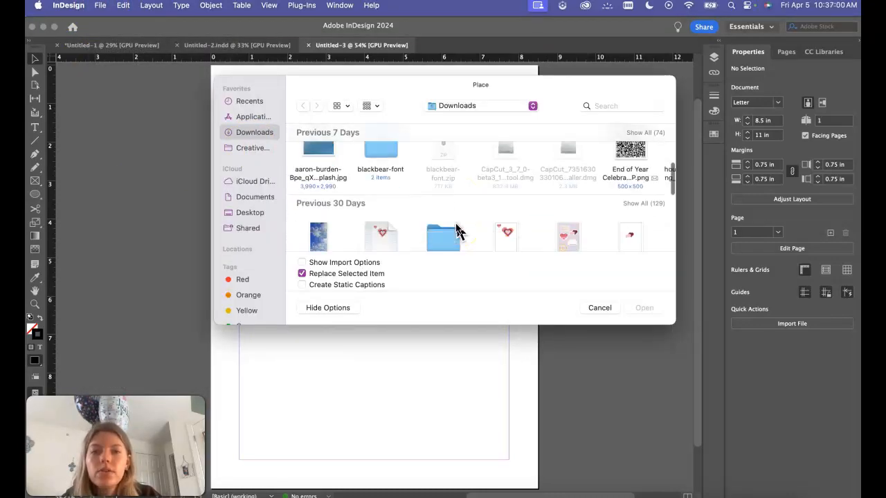
double_click(456, 230)
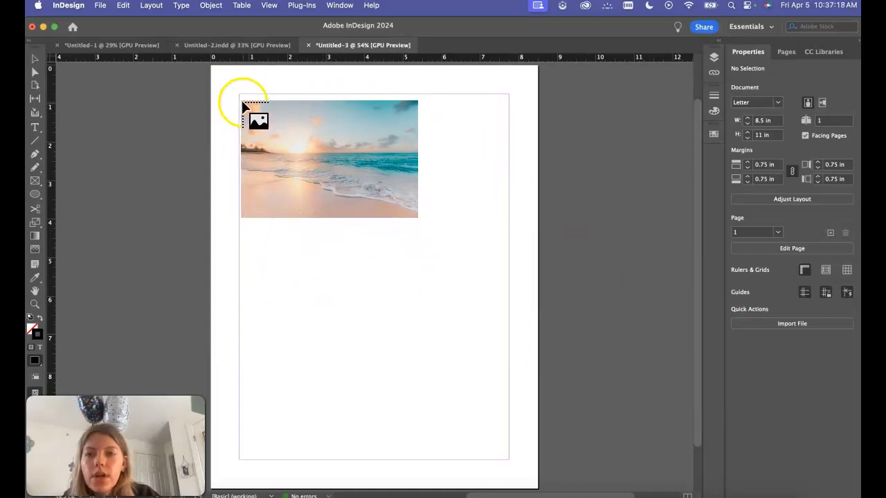
left_click_drag(241, 96, 500, 212)
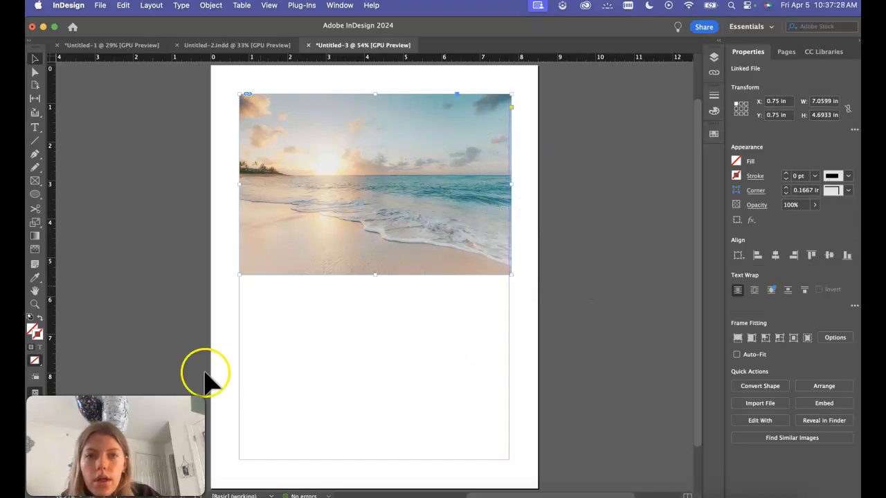
Shift the beach photo about 2.59 in down inside its frame, and undo the move of the frame itself
left_click(375, 184)
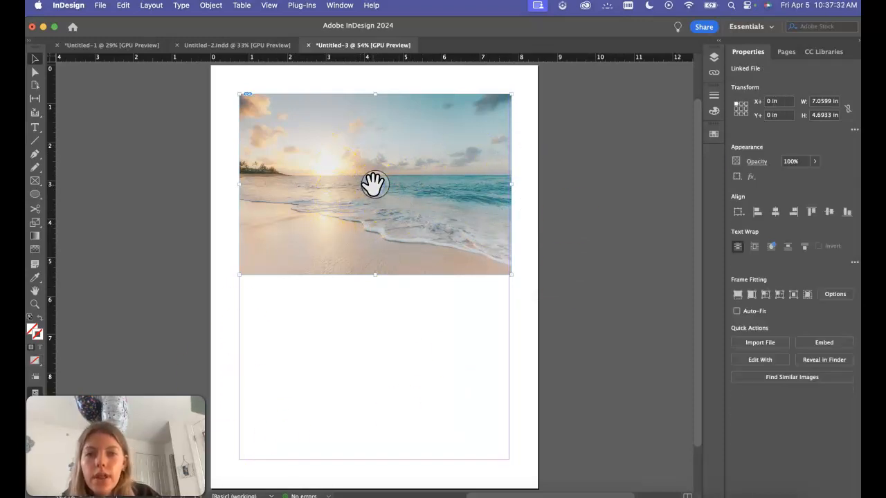
left_click_drag(374, 184, 382, 226)
mouse_move(372, 187)
left_mouse_down()
mouse_move(374, 270)
mouse_move(376, 247)
left_mouse_up()
left_click(396, 143)
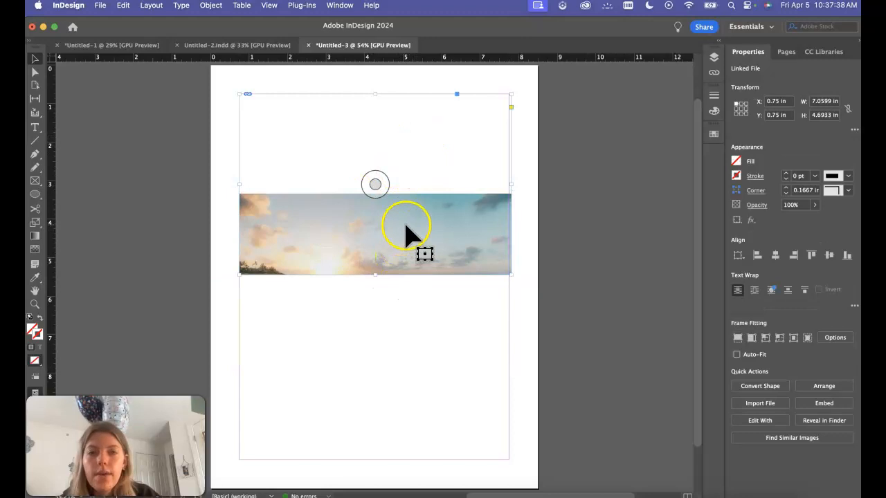
left_click_drag(406, 225, 405, 168)
key("super+z")
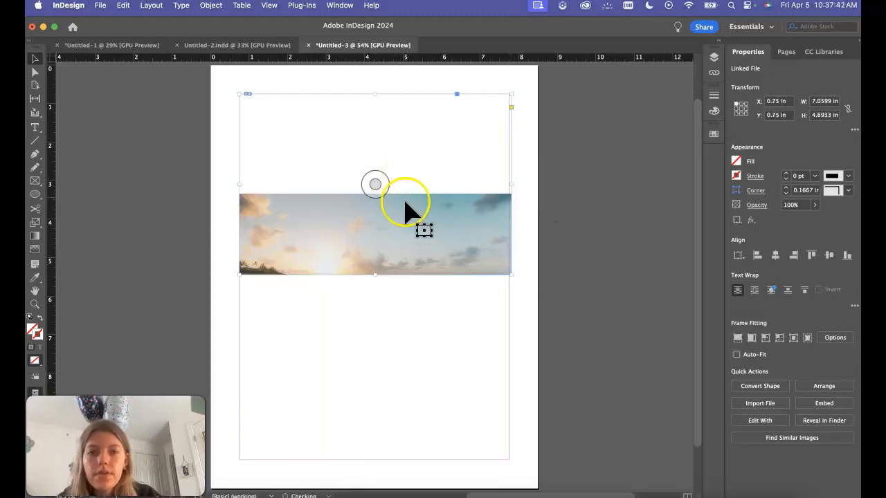
Refit the photo with Fit Content to Frame and adjust its right edge to the page margin
double_click(406, 225)
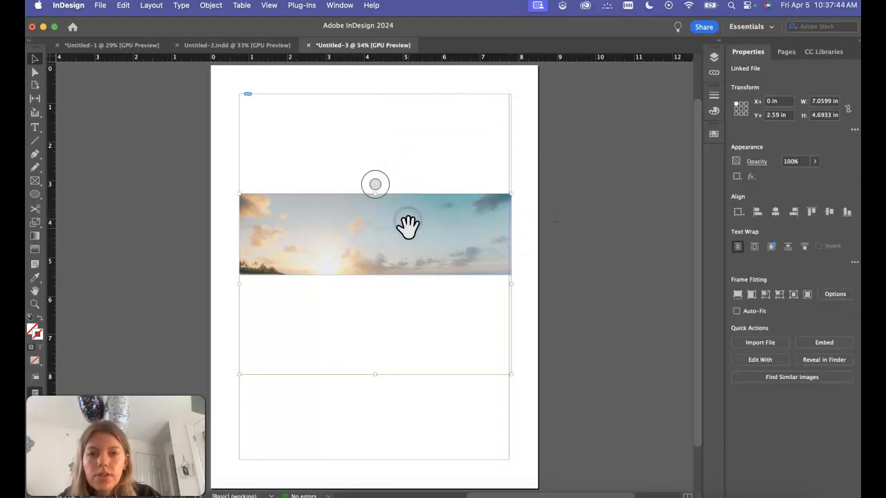
right_click(408, 227)
mouse_move(467, 293)
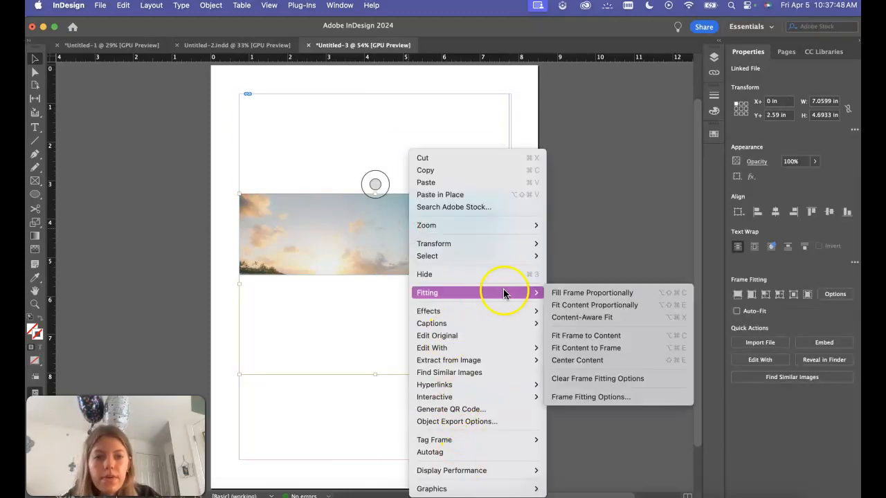
left_click(605, 348)
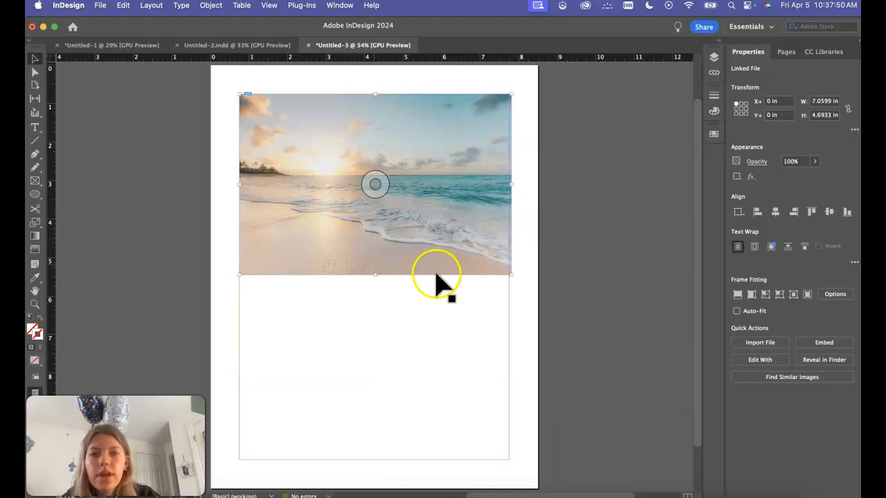
left_click_drag(508, 184, 511, 184)
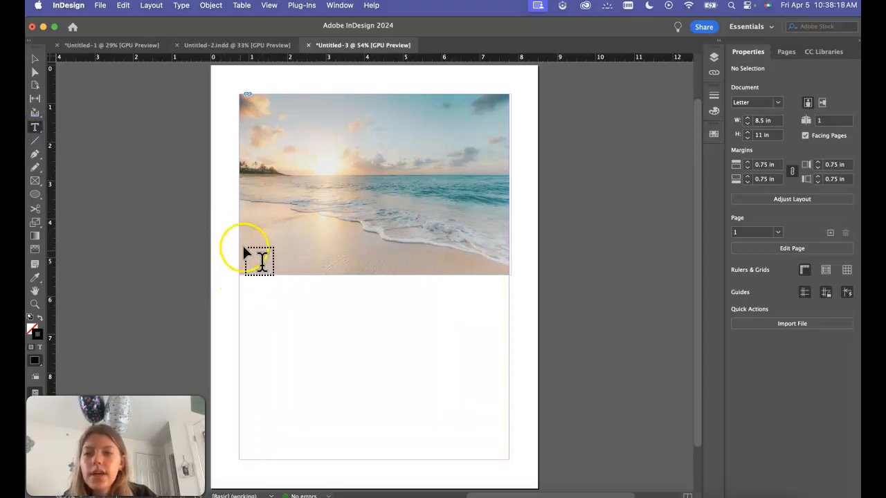
Add the heading "Hello Summer" at 40 pt over the photo's lower-left corner and set it in the Chonky font
left_click_drag(242, 246, 389, 277)
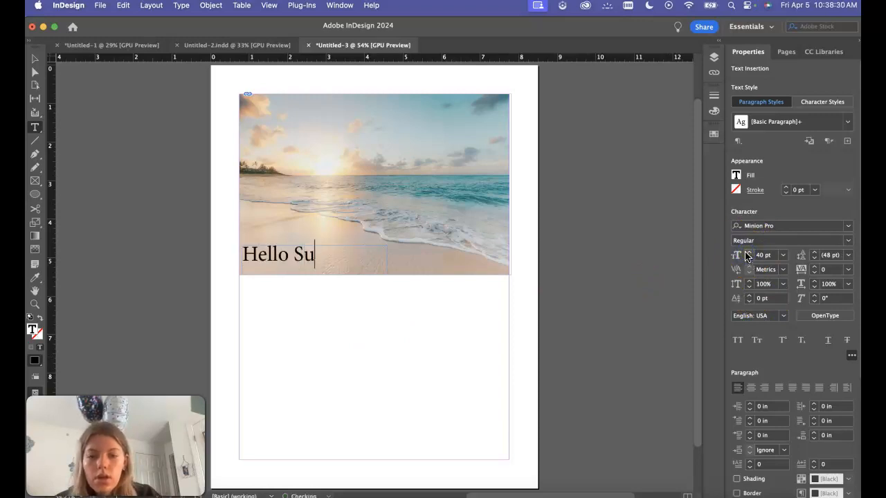
triple_click(317, 250)
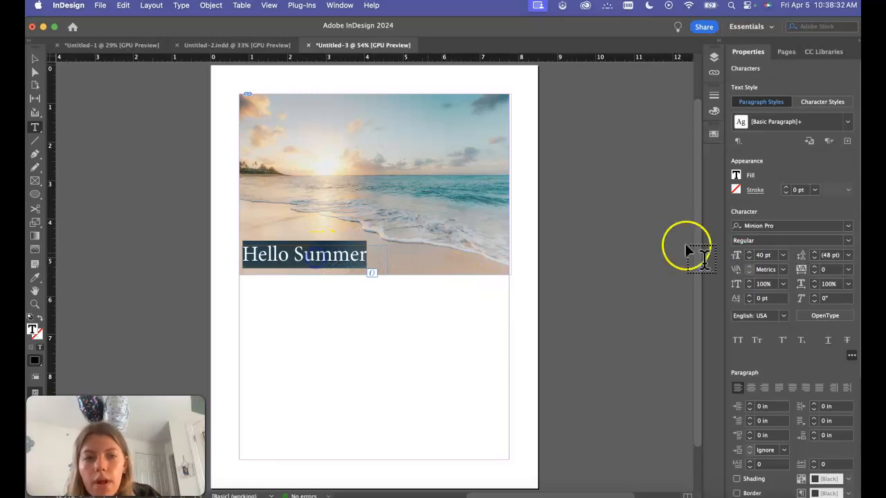
left_click(849, 229)
left_click(761, 279)
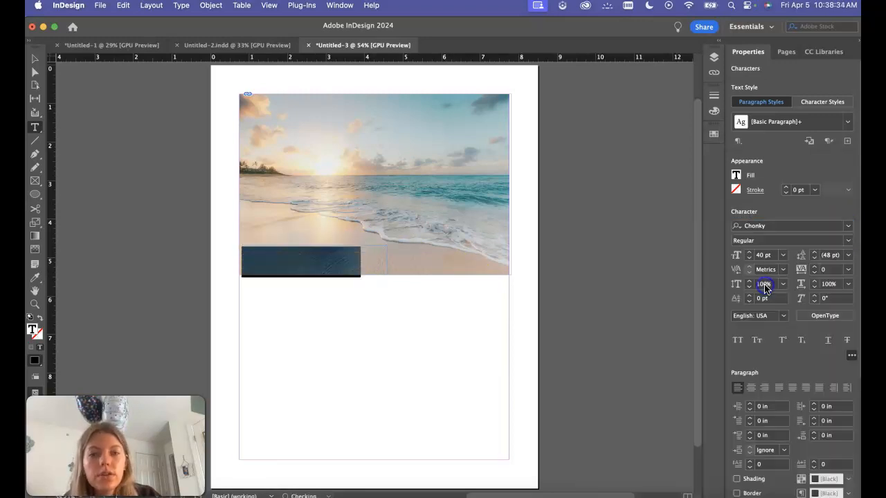
Color the heading with the teal sampled from the sea in the photo using the Eyedropper
left_click(34, 58)
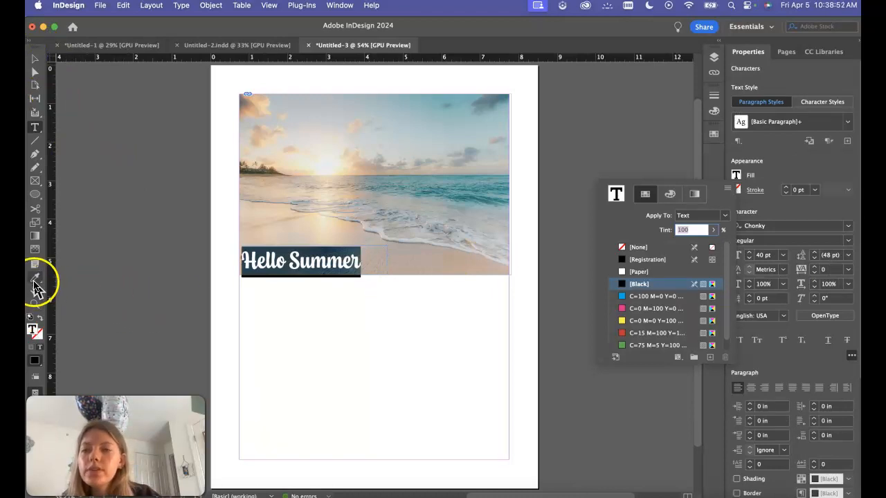
left_click(34, 280)
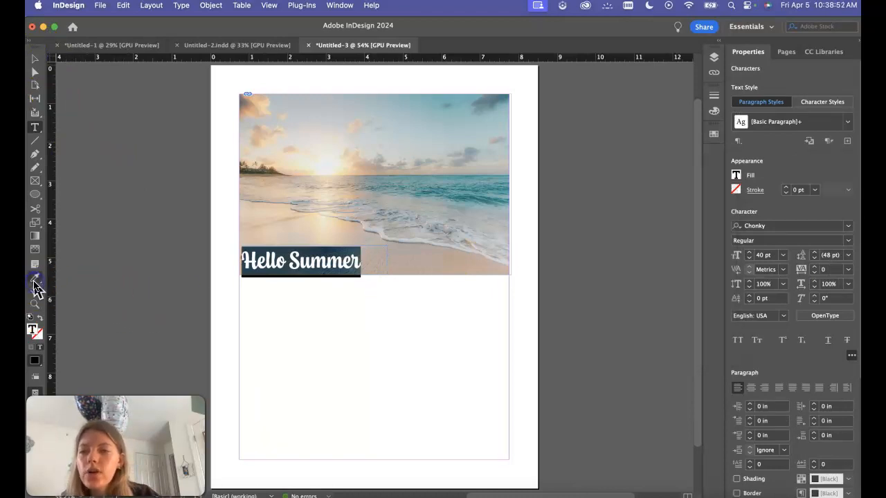
left_click(477, 180)
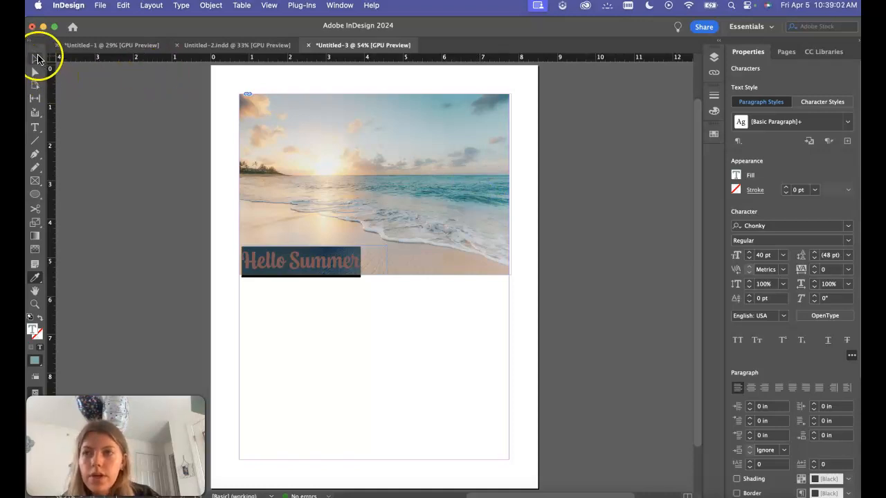
Save the heading's sampled teal as a new swatch, R=114 G=172 B=174, and deselect the text
key("F5")
key("t")
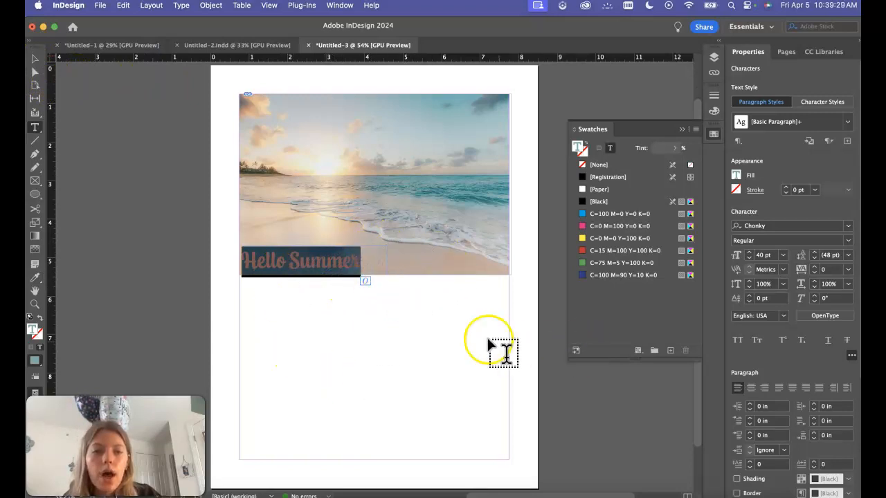
left_click(669, 353)
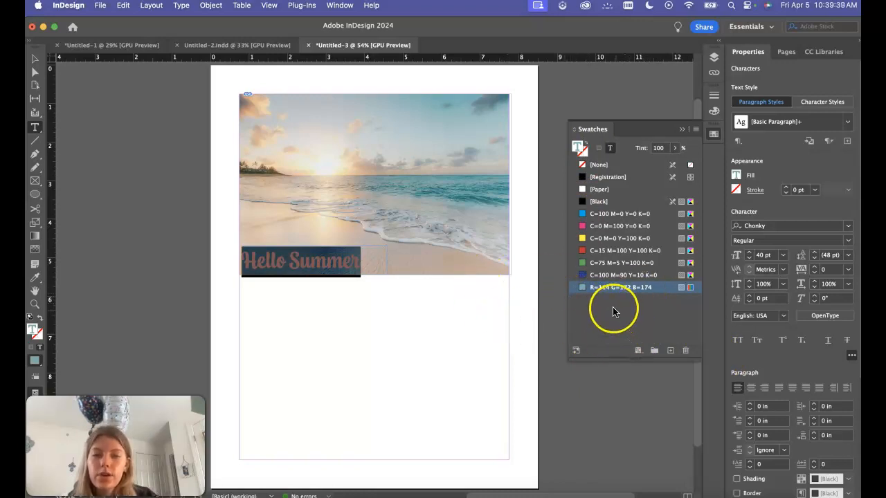
left_click(75, 174)
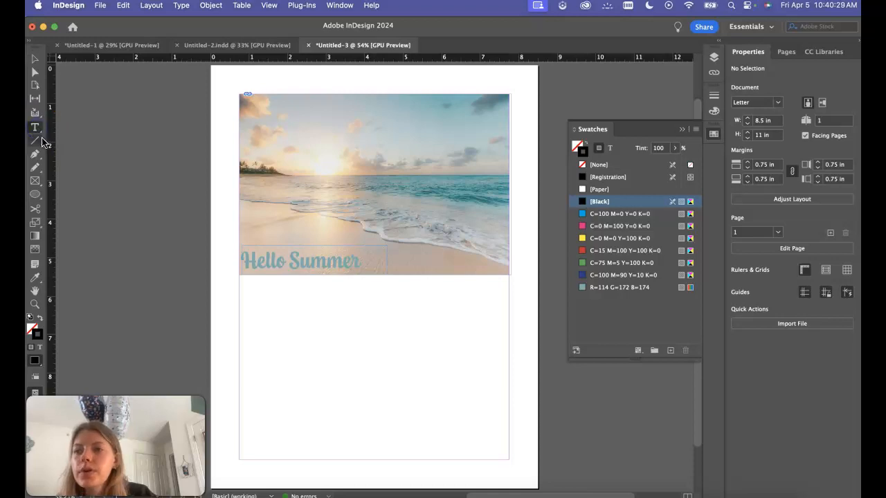
Draw a text frame about 3.5 × 4.545 in below the photo in the page's left half and fill it with placeholder text
left_click_drag(241, 280, 371, 459)
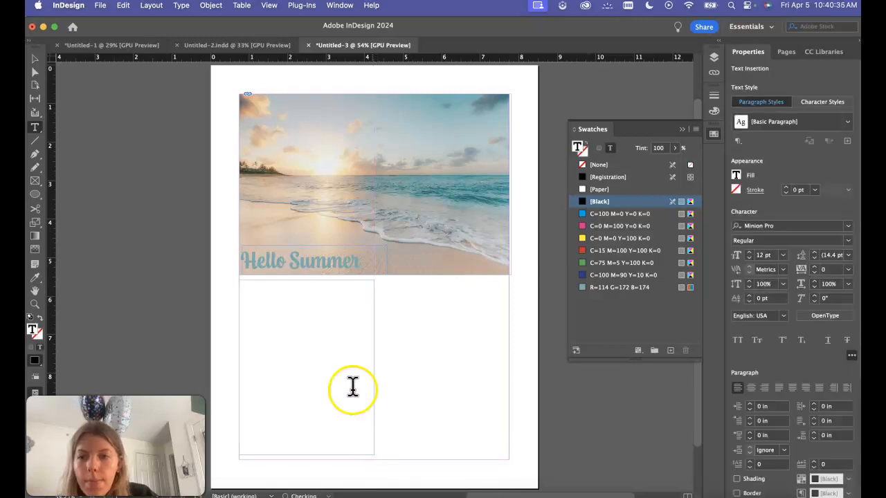
right_click(300, 357)
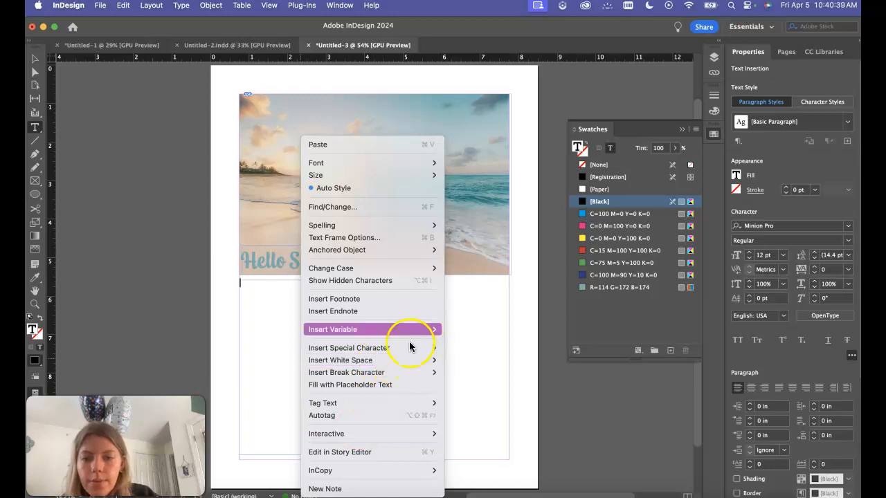
left_click(407, 385)
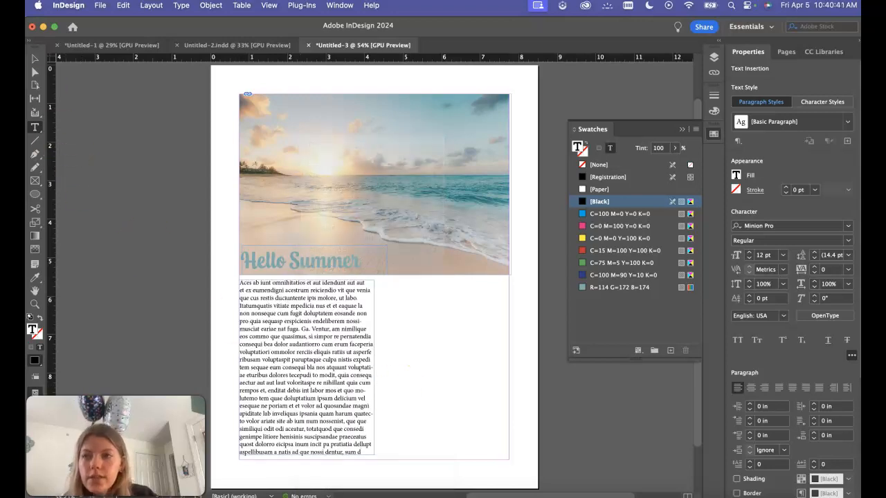
left_click(33, 61)
left_click(143, 269)
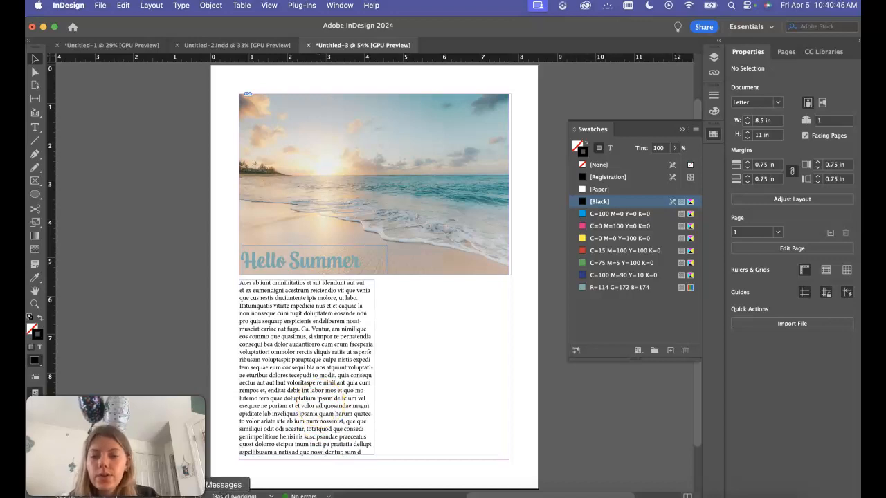
Replace all the placeholder text with the copied Anna Maria Island article
triple_click(304, 374)
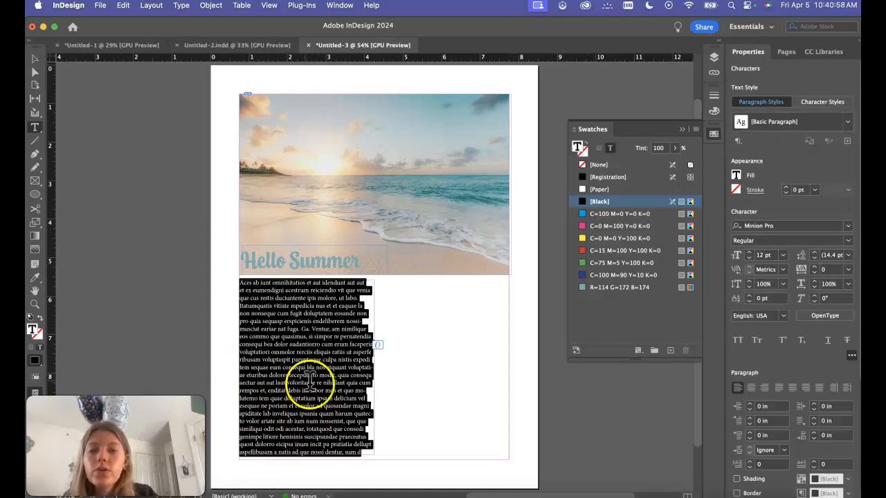
key("super+v")
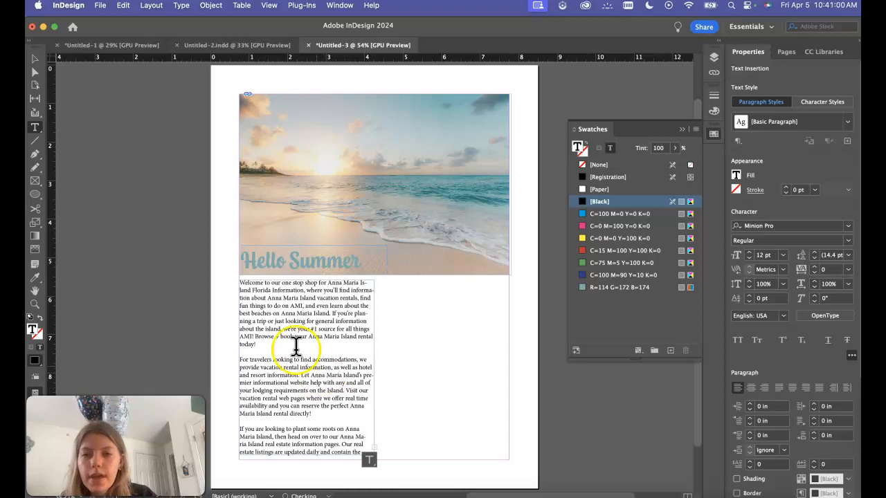
Thread the article's overset text into a second frame beside the first, about 3.06 × 4.545 in
left_click(35, 59)
left_click(267, 292)
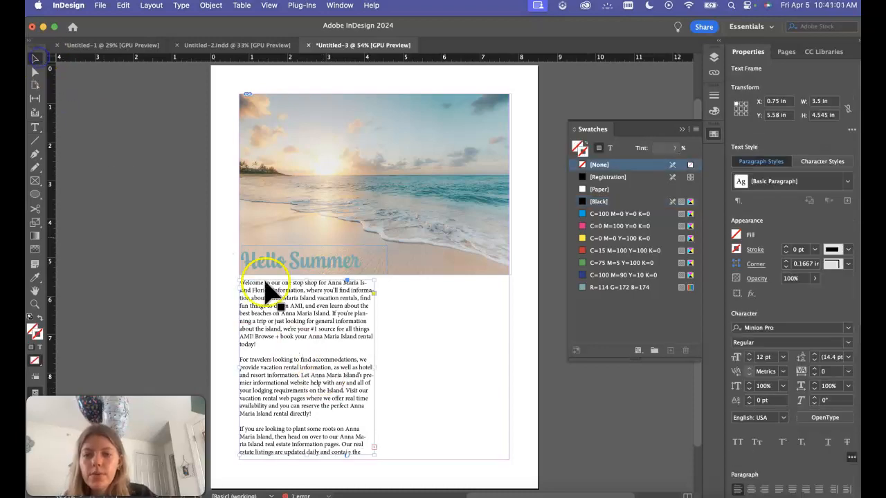
left_click(373, 446)
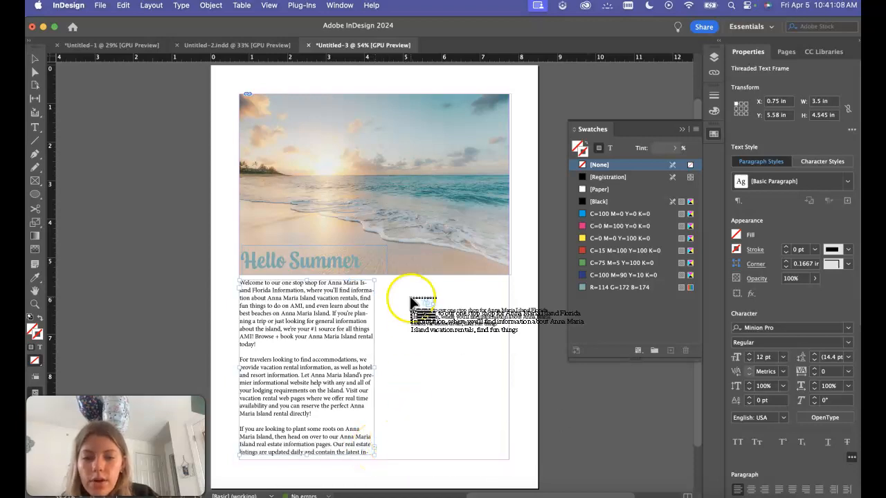
left_click_drag(384, 280, 505, 457)
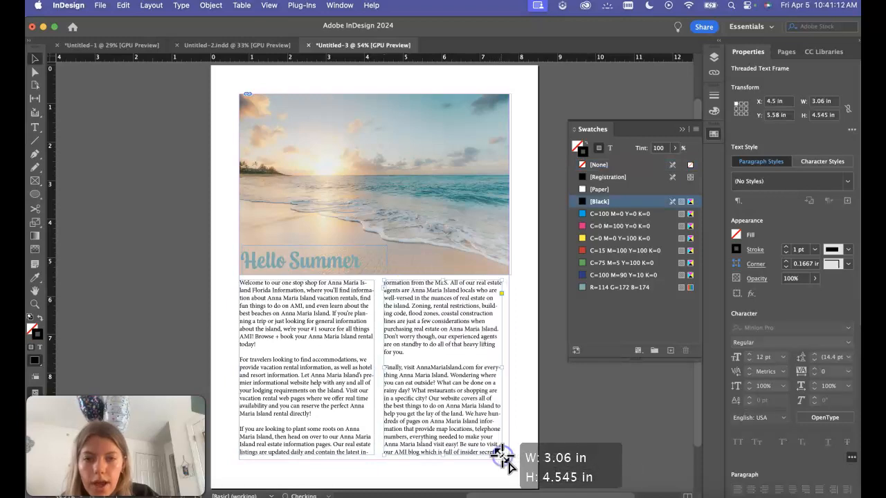
left_click(219, 283)
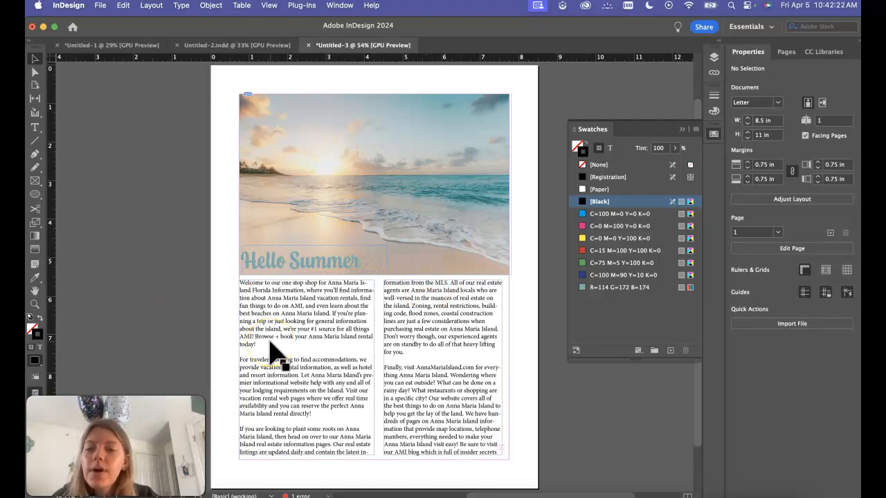
left_click(292, 336)
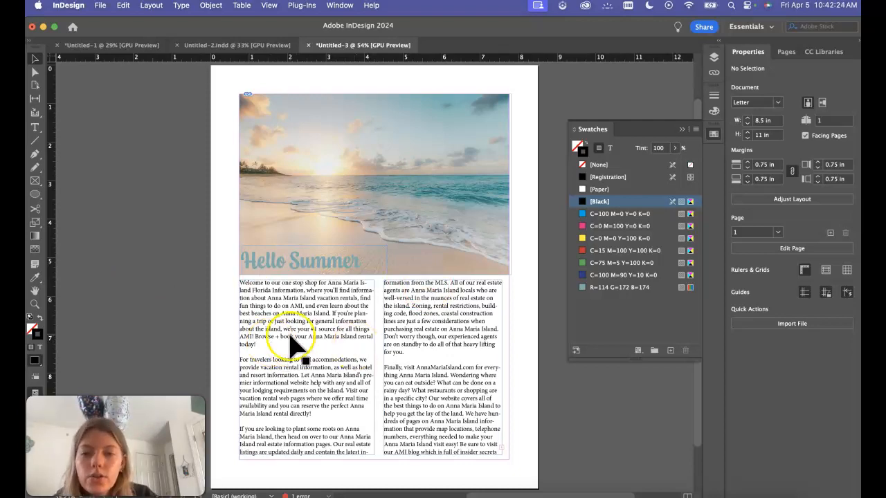
Move the two text columns up to Y 5.5 in, with the first at X 0.82 in, and widen the second column slightly
left_click_drag(291, 338, 295, 335)
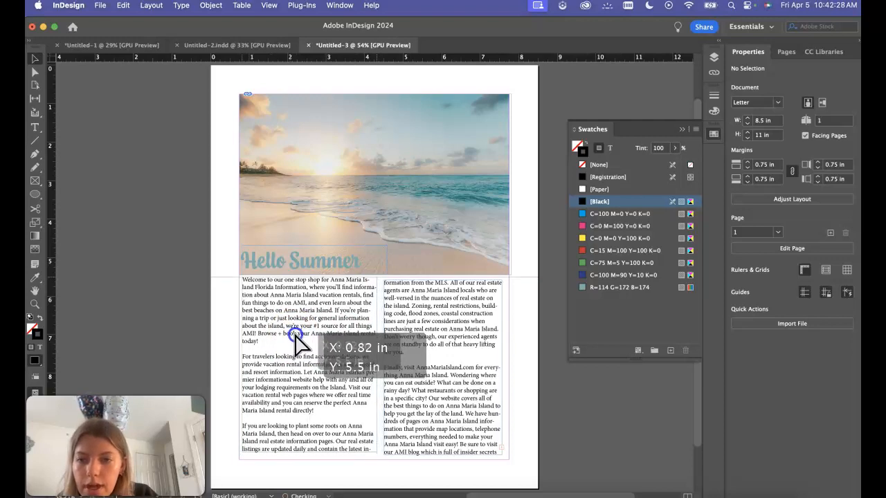
left_click_drag(295, 335, 296, 337)
left_click_drag(430, 352, 435, 342)
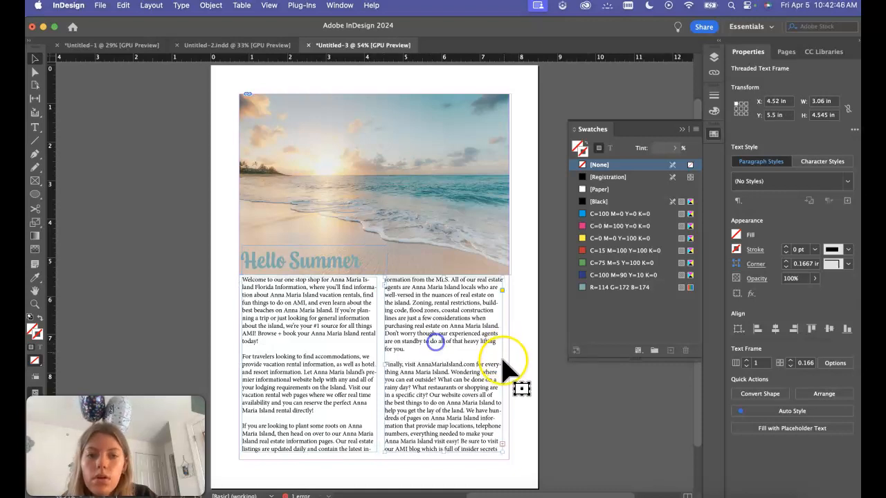
left_click(506, 371)
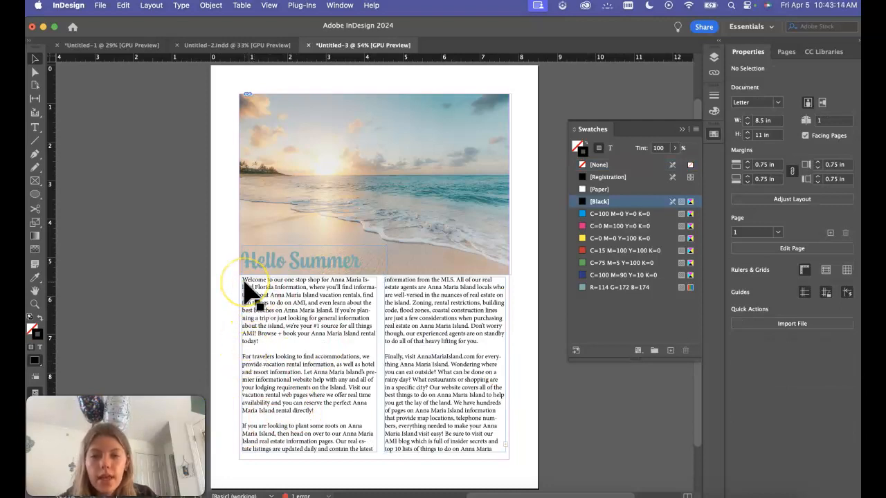
Turn the opening W of the article into a three-line drop cap and deselect the text
scroll(245, 284, "up", 5)
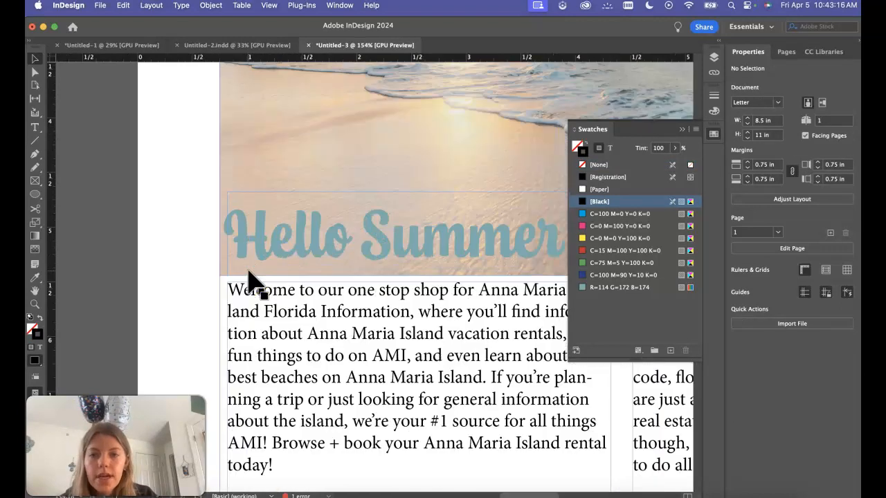
left_click(682, 130)
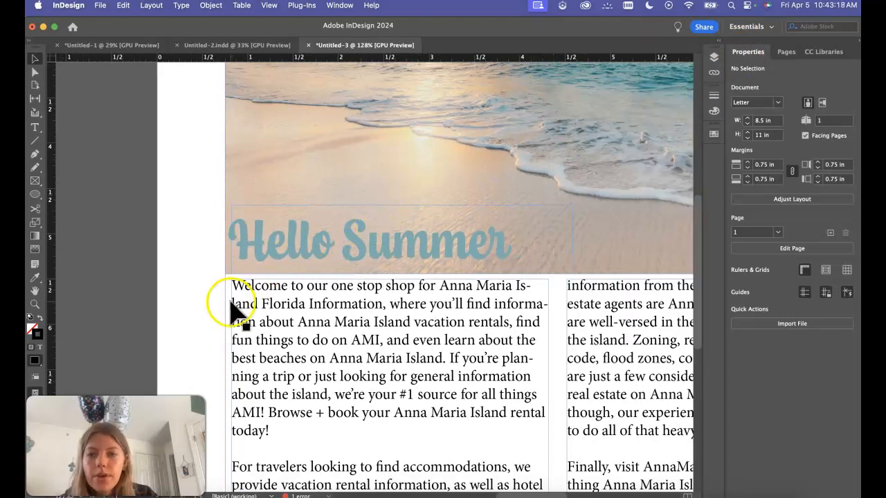
double_click(243, 284)
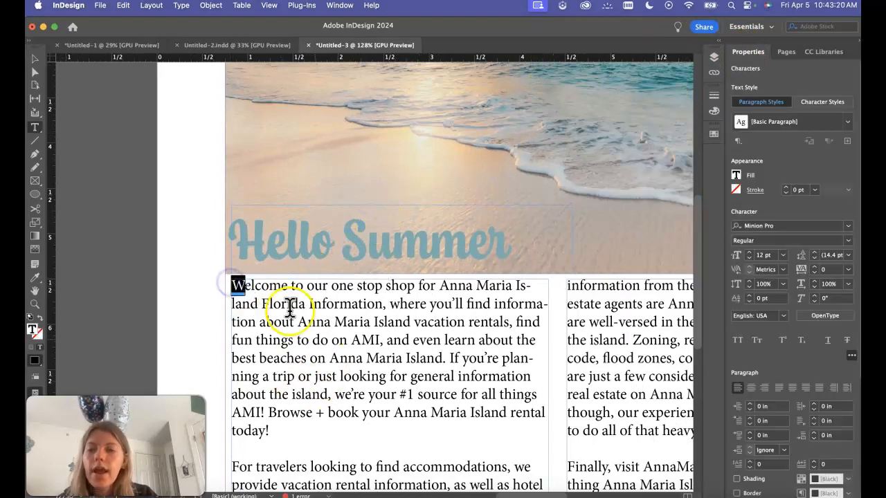
scroll(794, 365, "down", 2)
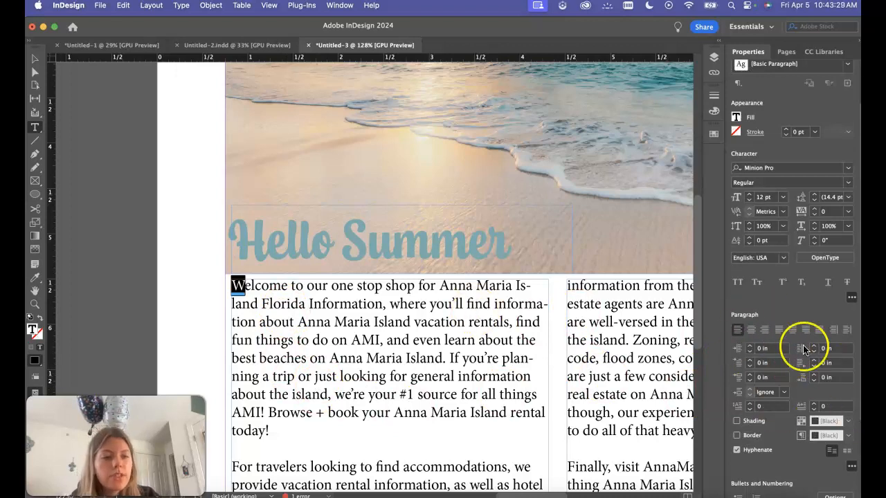
left_click(749, 405)
left_click(749, 405)
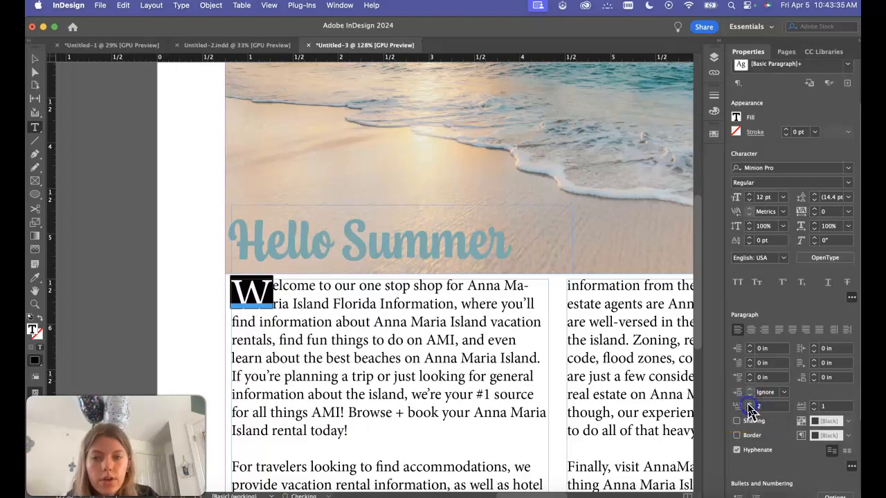
left_click(749, 405)
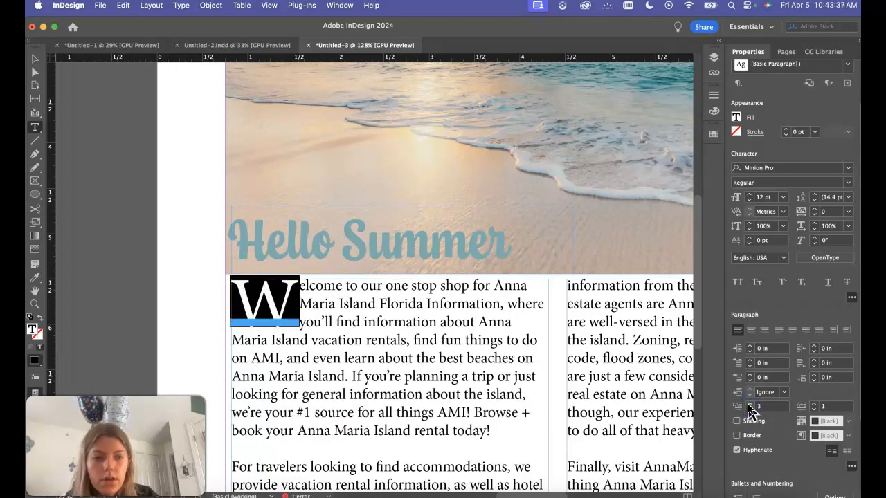
left_click(35, 59)
left_click(113, 174)
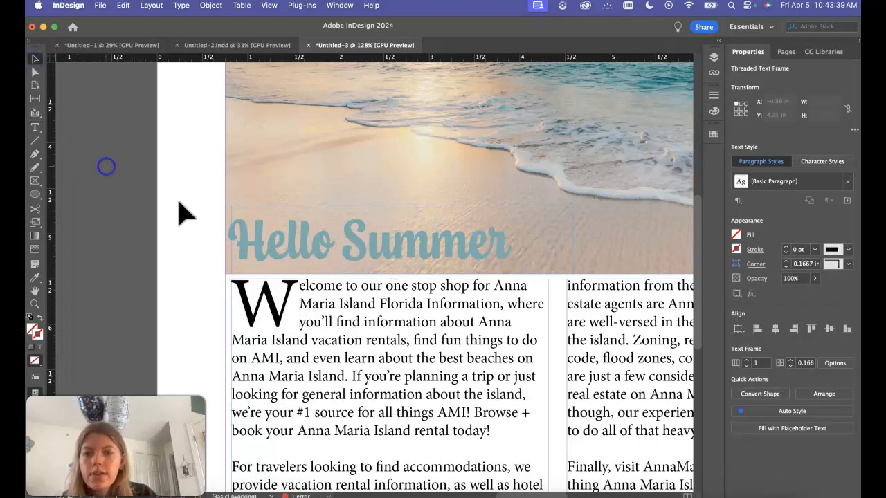
scroll(196, 227, "down", 2)
scroll(196, 227, "down", 2)
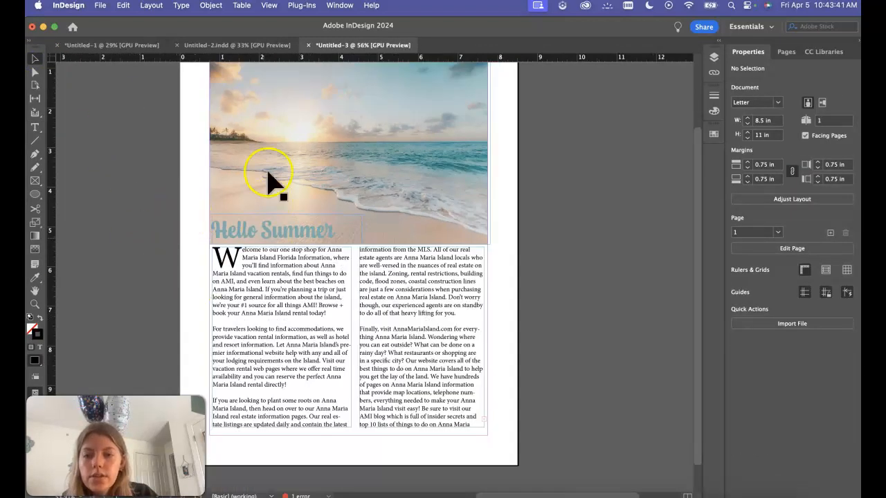
left_click_drag(199, 206, 224, 240)
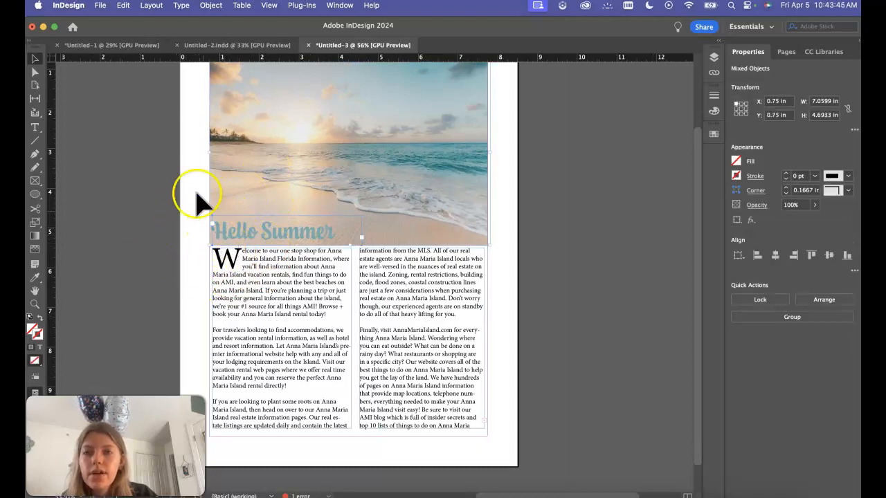
scroll(196, 151, "up", 2)
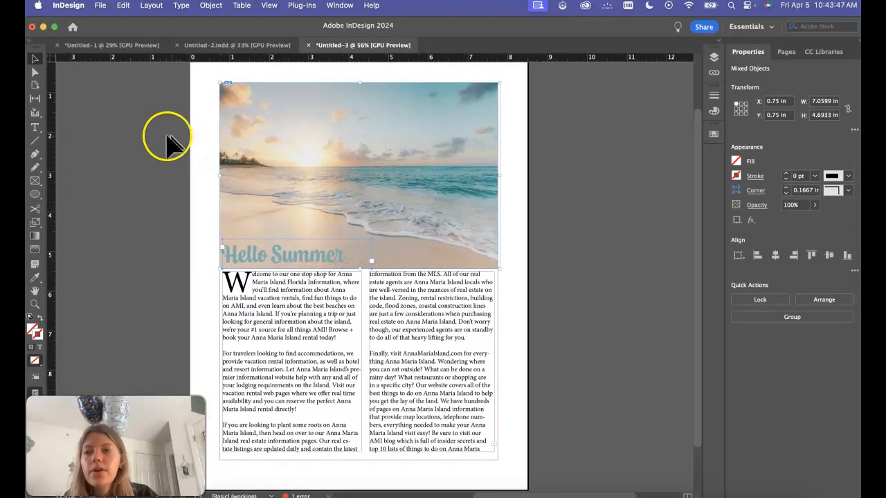
left_click(125, 114)
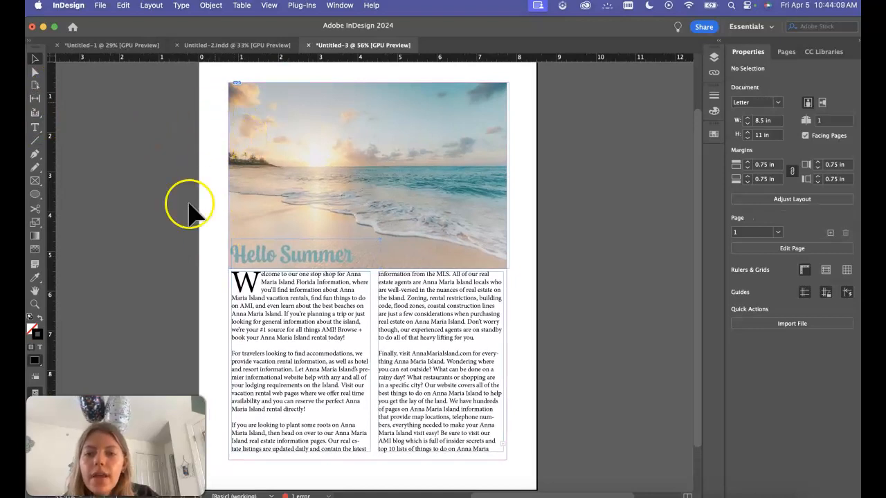
Switch the document's screen mode to Preview
left_click(276, 6)
mouse_move(336, 202)
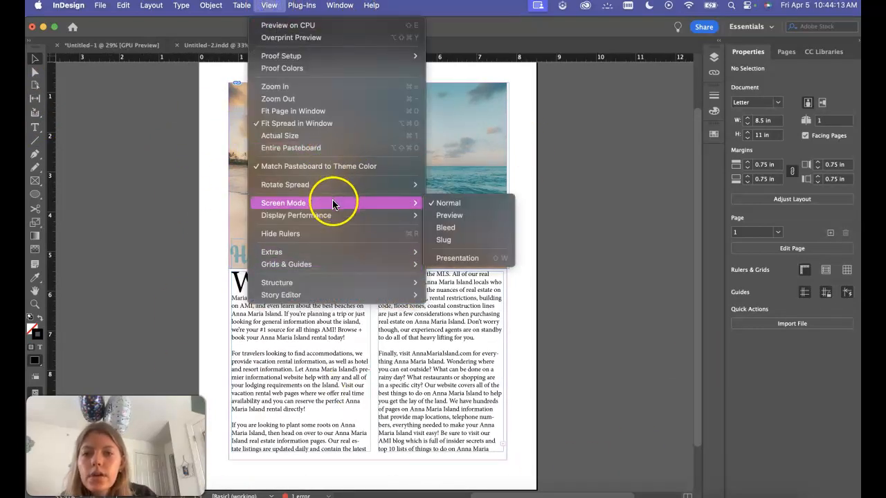
left_click(465, 215)
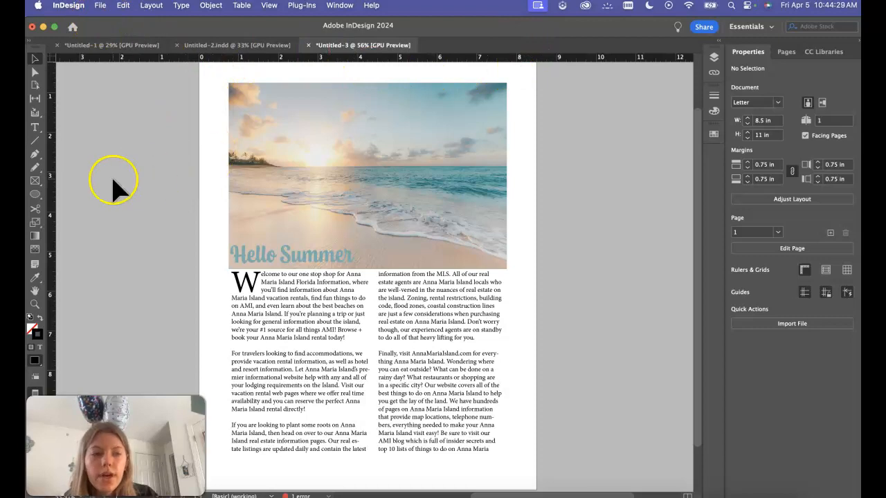
Save the document as HelloSummer in InDesign 2024 format
left_click(101, 5)
left_click(124, 103)
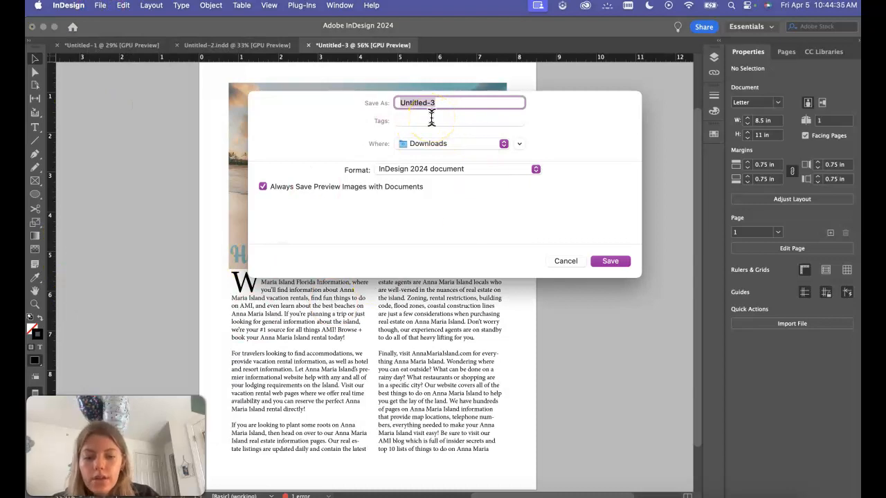
left_click(507, 228)
left_click(611, 262)
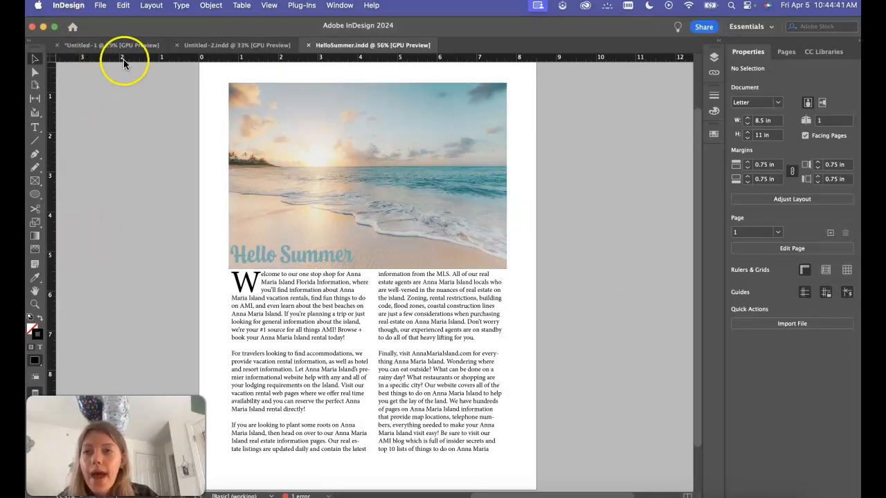
Start packaging the document and review its fonts, links and images, colors and inks, print settings, external plug-ins and summary
left_click(97, 7)
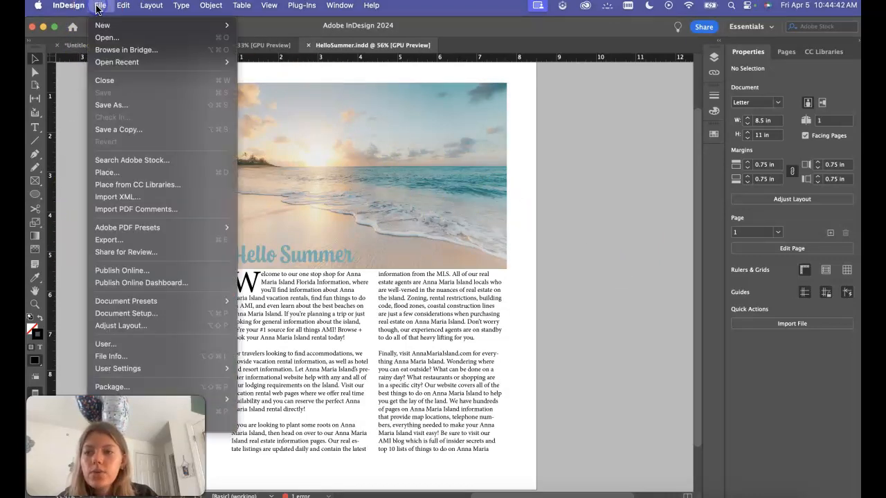
left_click(160, 386)
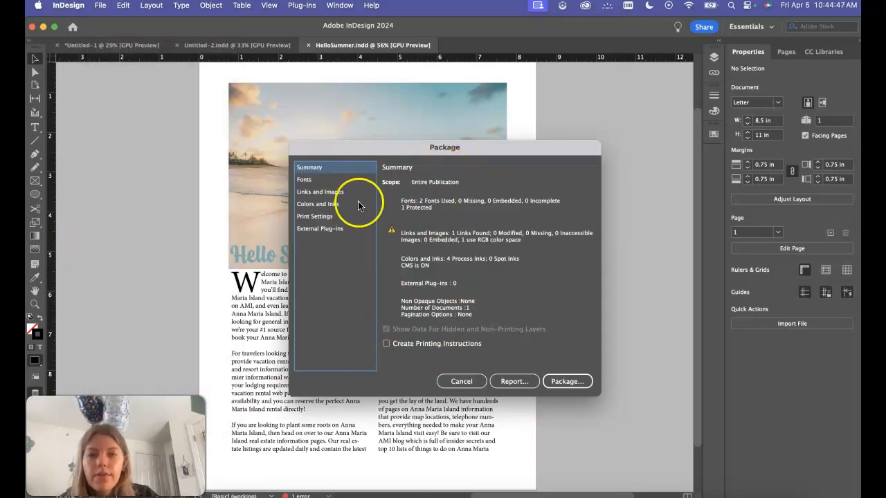
left_click(332, 180)
left_click(336, 192)
left_click(333, 204)
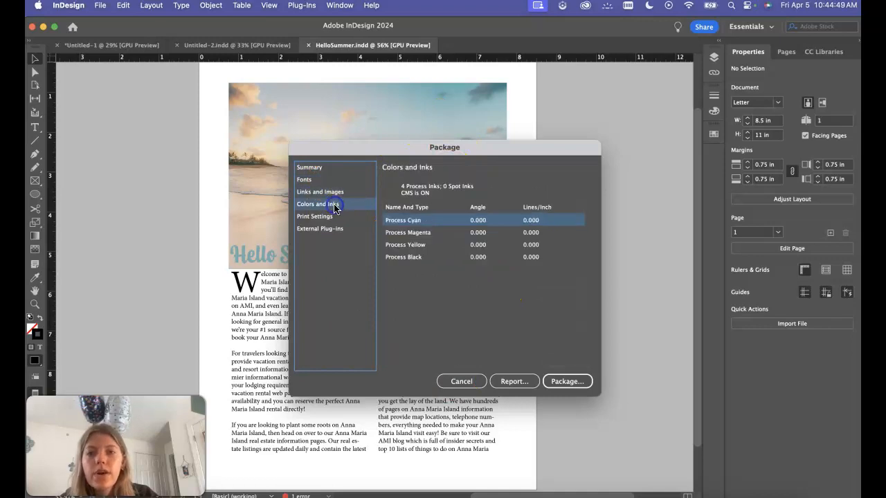
left_click(337, 217)
left_click(338, 229)
left_click(334, 167)
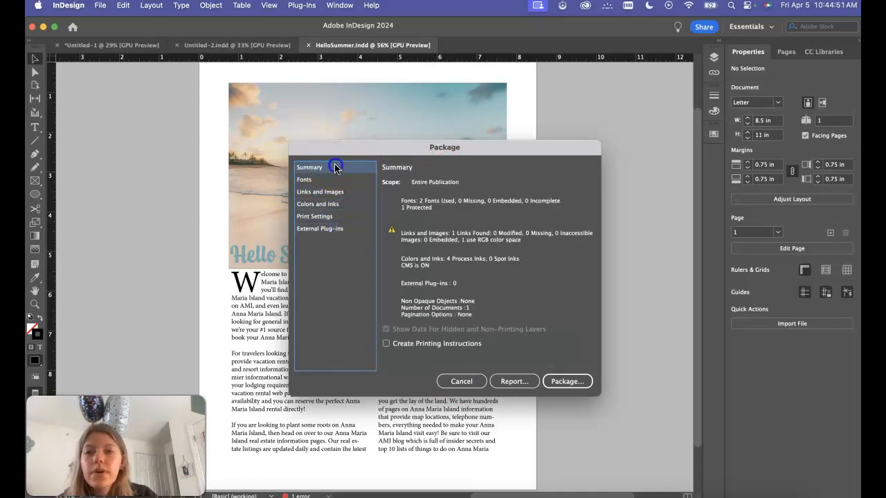
Package the document as HelloSummer Folder on the Desktop with fonts, linked graphics, IDML and a High Quality Print PDF, accepting the font restrictions
left_click(558, 382)
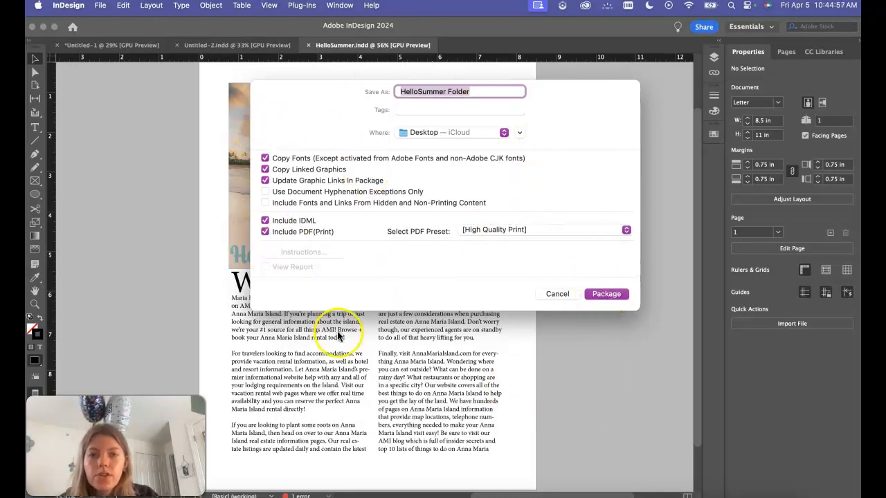
left_click(602, 294)
left_click(544, 326)
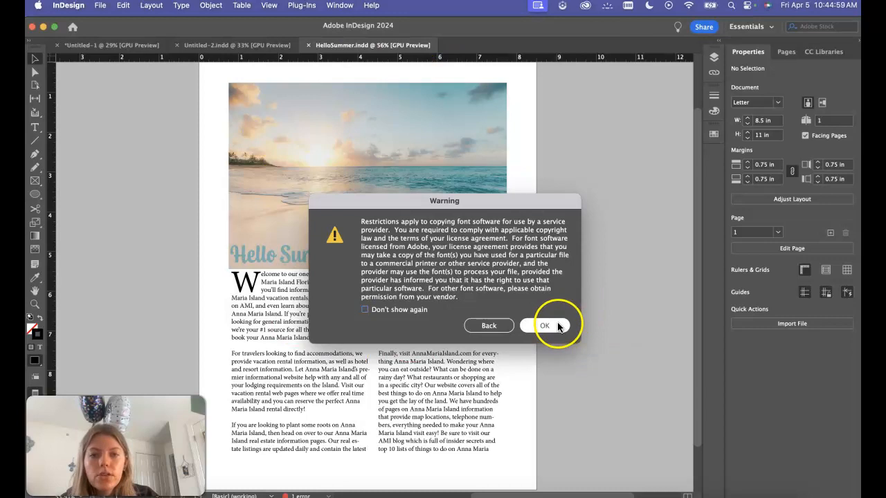